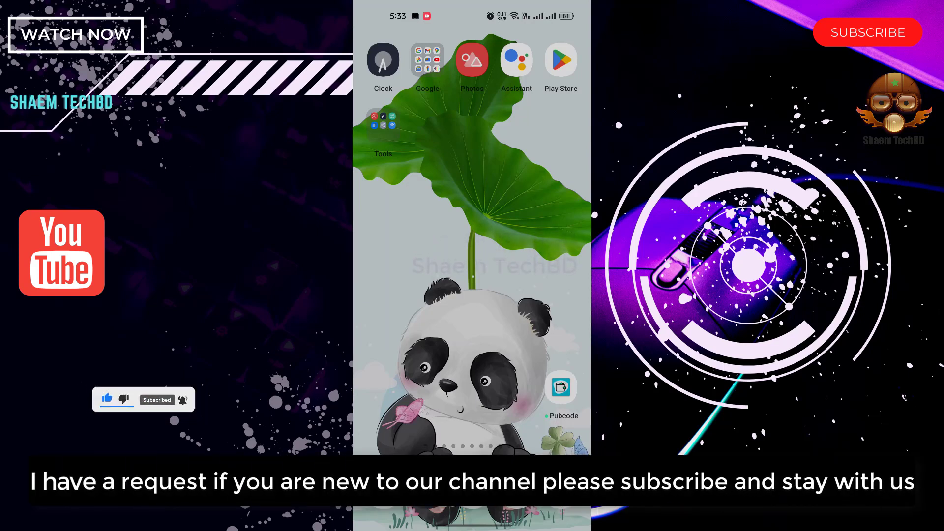
- Verify in Date & time that automatic time and time zone are enabled
{"action": "left_click_drag", "start_coordinate": [471, 442], "coordinate": [472, 222]}
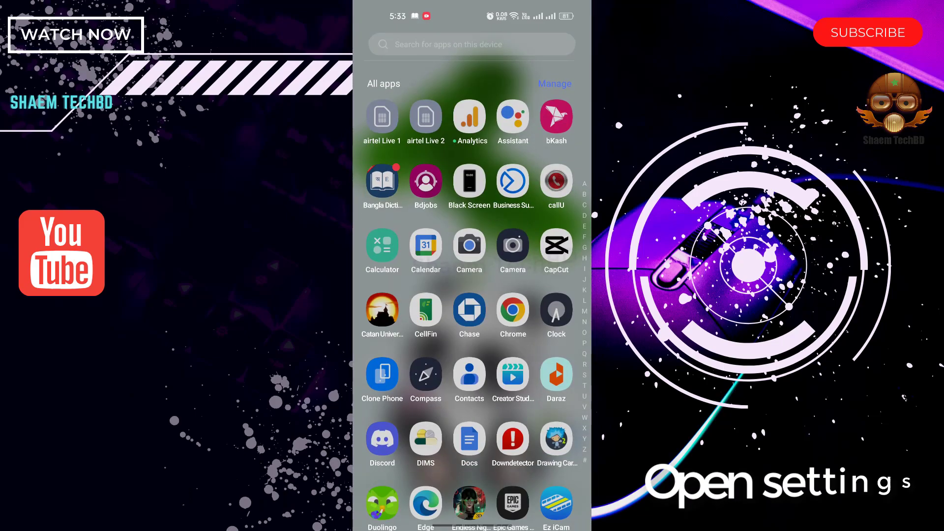
{"action": "scroll", "coordinate": [542, 293], "scroll_direction": "down", "scroll_amount": 10}
{"action": "scroll", "coordinate": [542, 293], "scroll_direction": "down", "scroll_amount": 10}
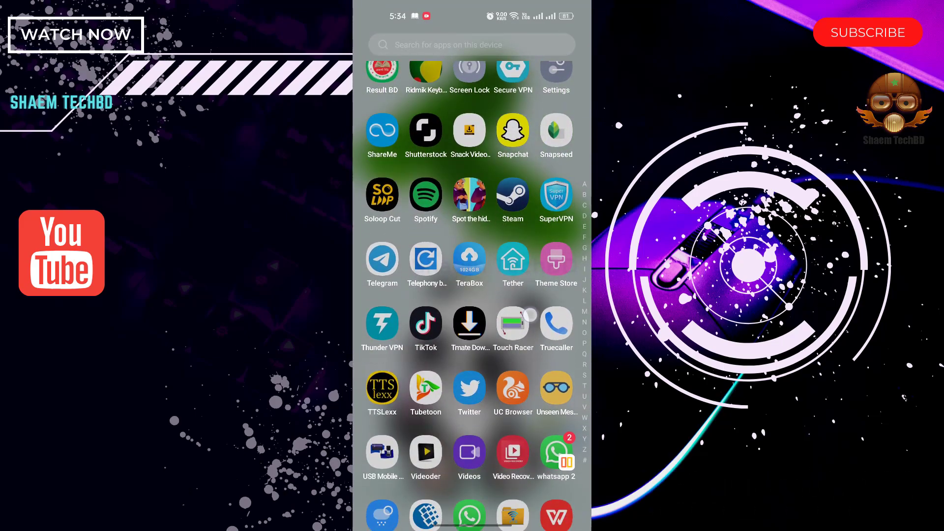
{"action": "scroll", "coordinate": [521, 305], "scroll_direction": "up", "scroll_amount": 2}
{"action": "left_click", "coordinate": [557, 167]}
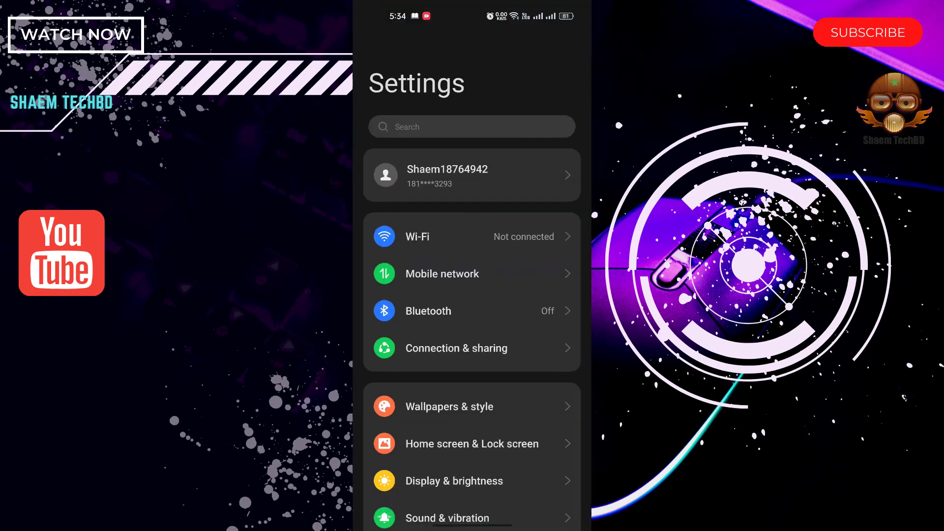
{"action": "left_click", "coordinate": [473, 125]}
{"action": "type", "text": "date"}
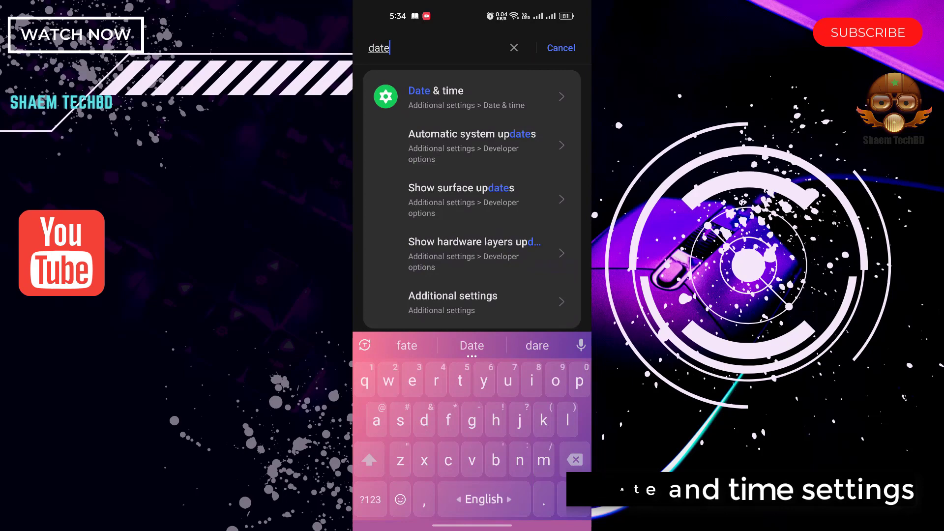
{"action": "left_click", "coordinate": [500, 103]}
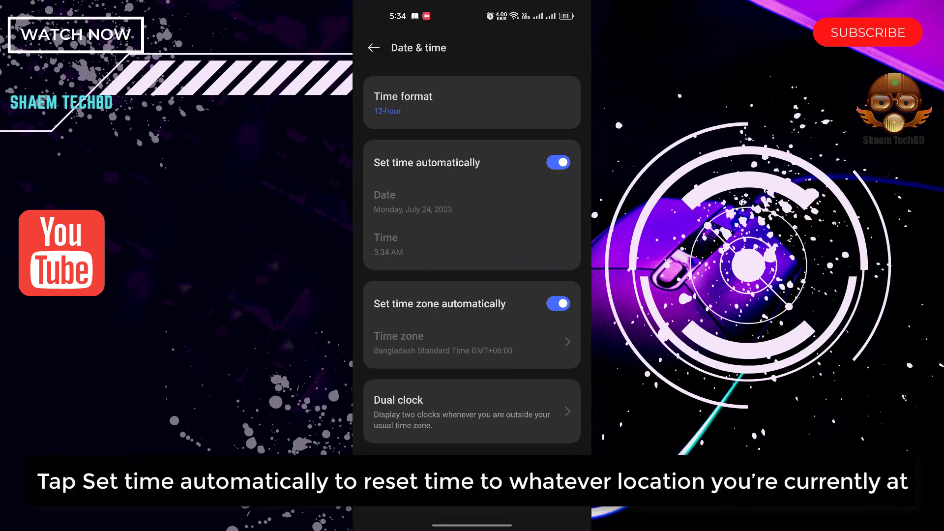
{"action": "key", "text": "Escape"}
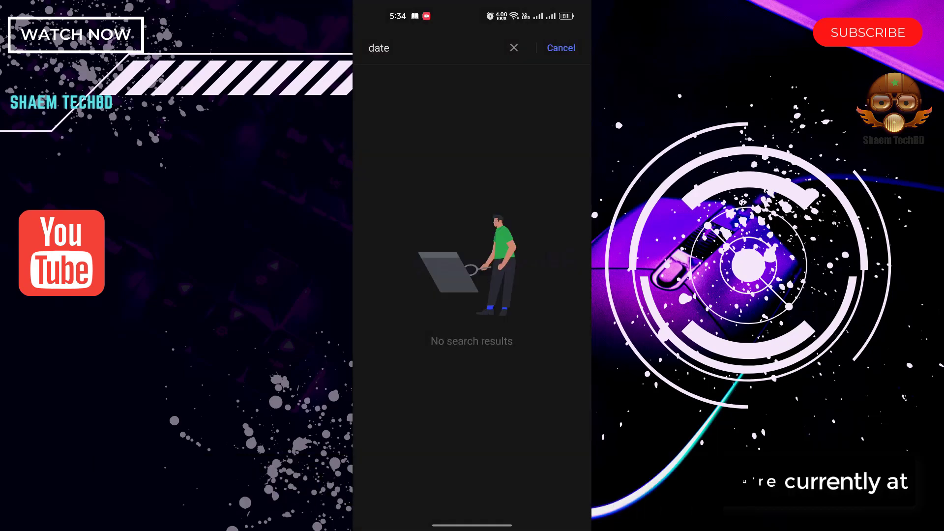
- Run Clean up from About device > Storage to free 244 MB of junk, declining the quick-clean widget
{"action": "key", "text": "Escape"}
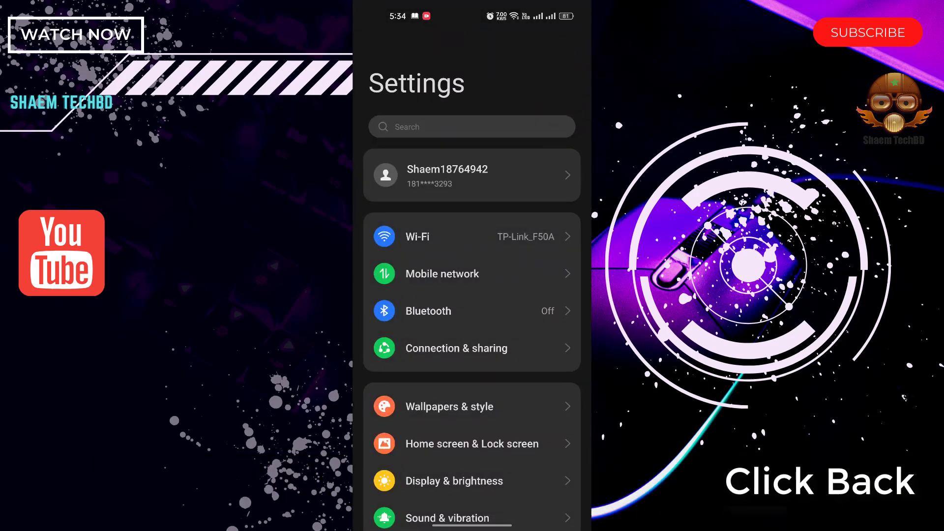
{"action": "scroll", "coordinate": [472, 295], "scroll_direction": "down", "scroll_amount": 5}
{"action": "left_click", "coordinate": [407, 371]}
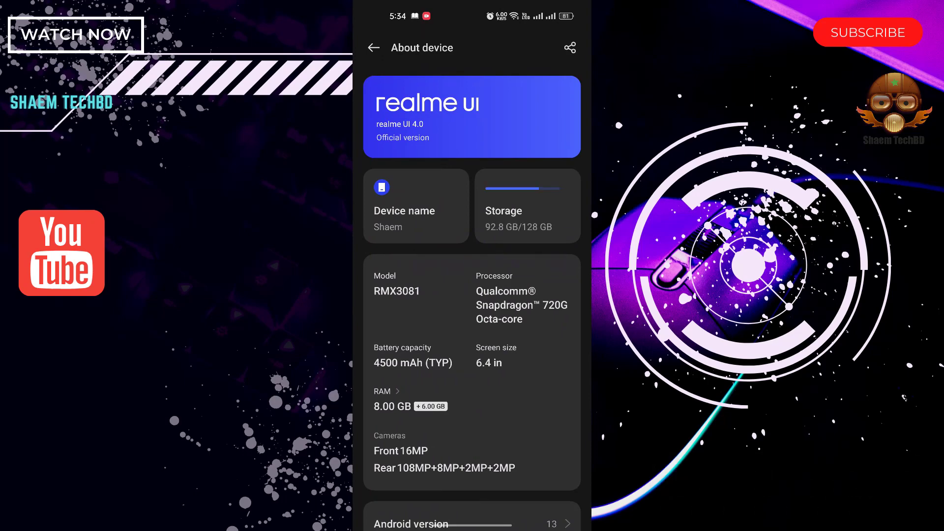
{"action": "left_click", "coordinate": [527, 207]}
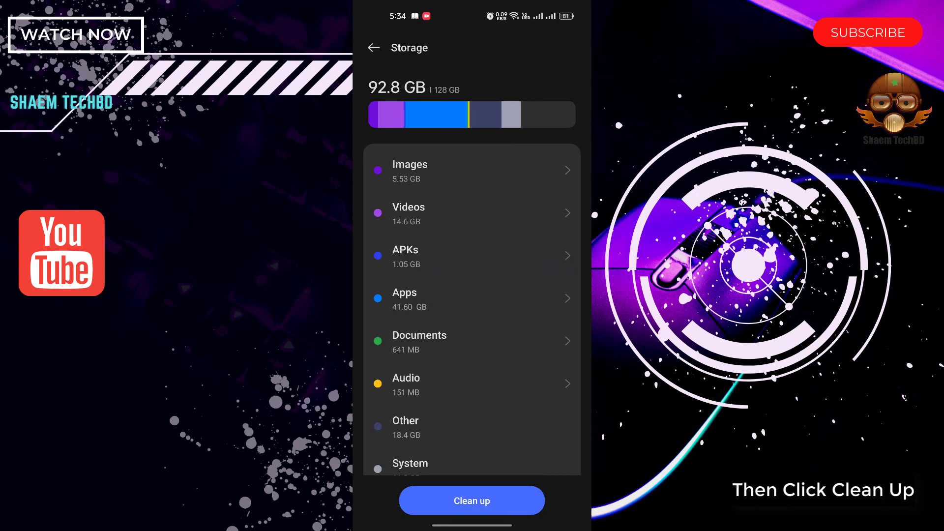
{"action": "left_click", "coordinate": [471, 501]}
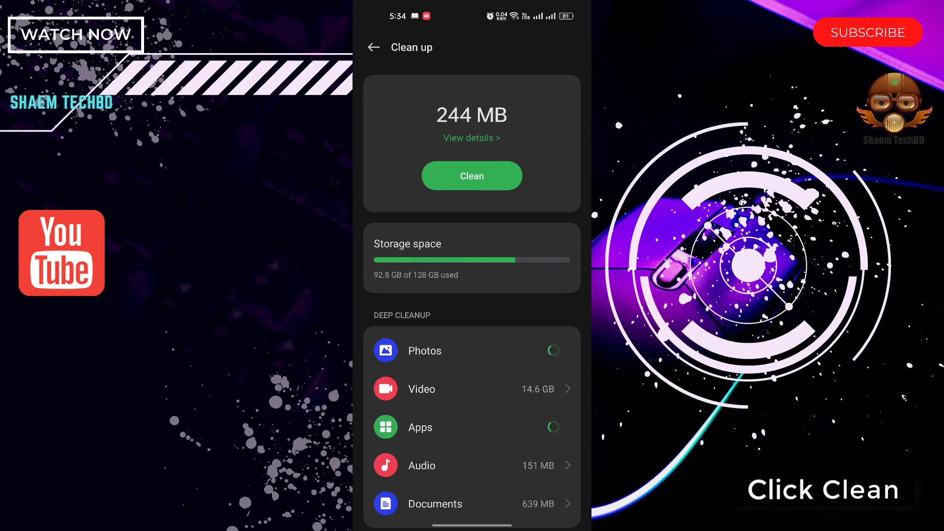
{"action": "left_click", "coordinate": [490, 177]}
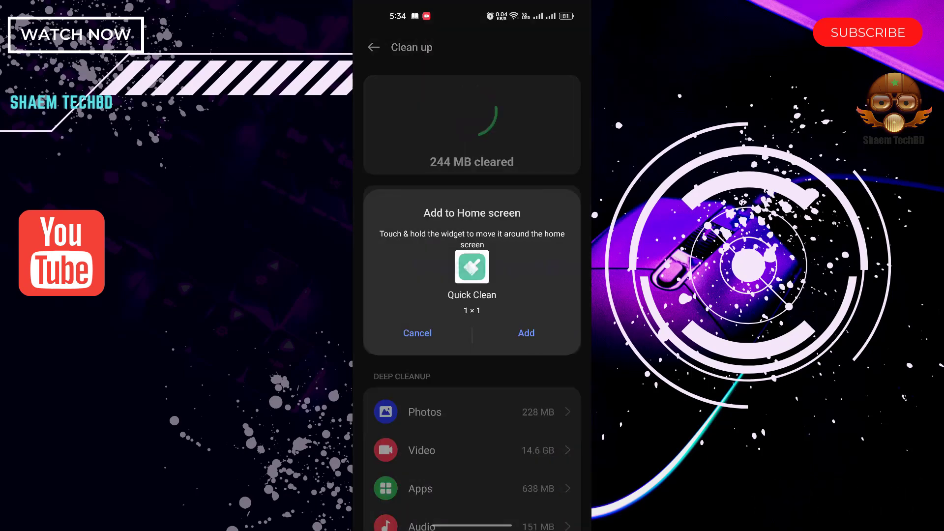
{"action": "left_click", "coordinate": [416, 332]}
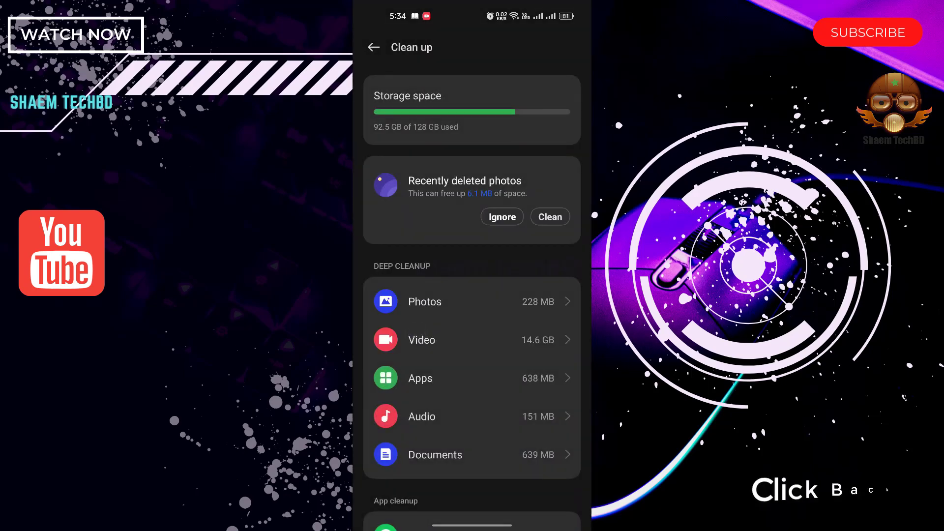
{"action": "left_click", "coordinate": [374, 48]}
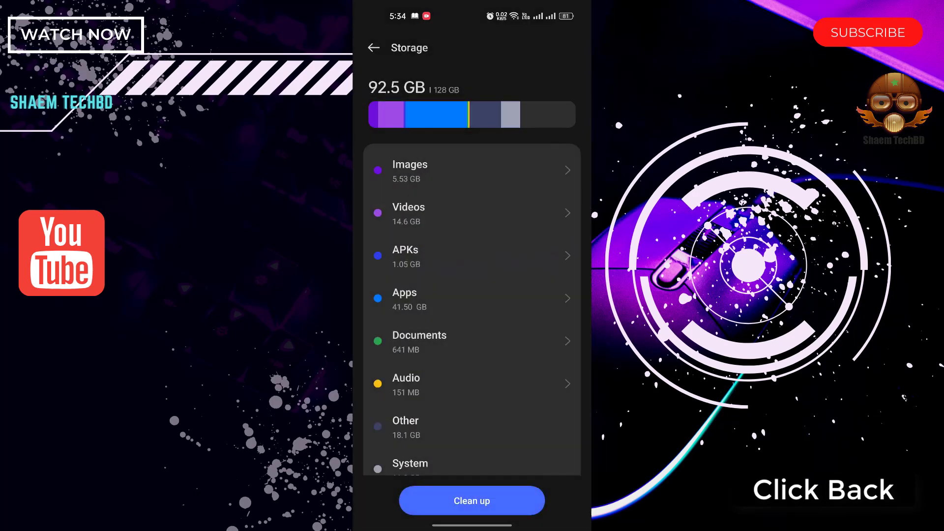
- Return to the main Settings list and go into Apps > App management
{"action": "left_click", "coordinate": [371, 50]}
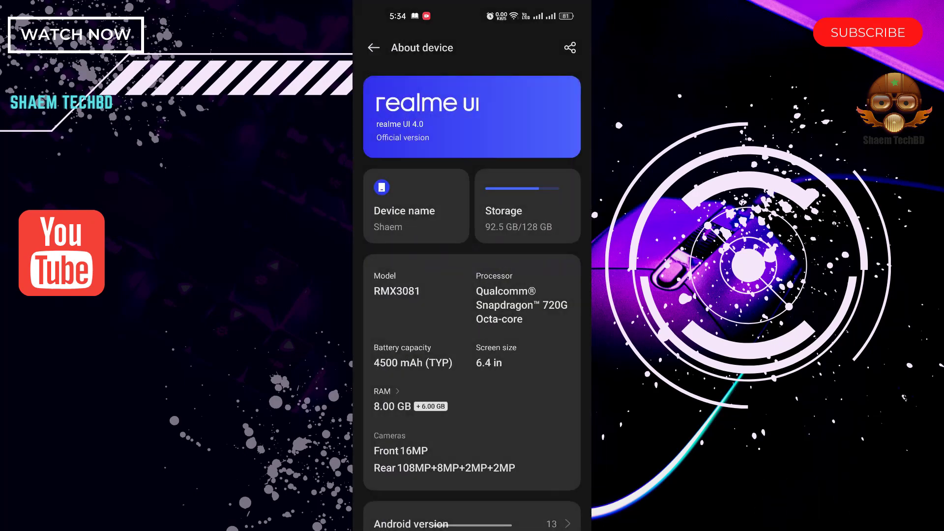
{"action": "left_click", "coordinate": [374, 47]}
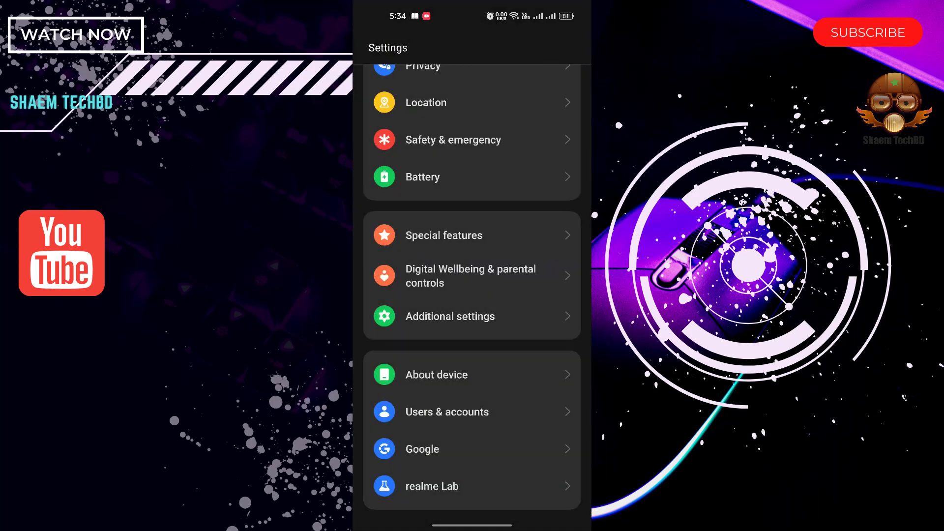
{"action": "left_click_drag", "start_coordinate": [493, 205], "coordinate": [485, 414]}
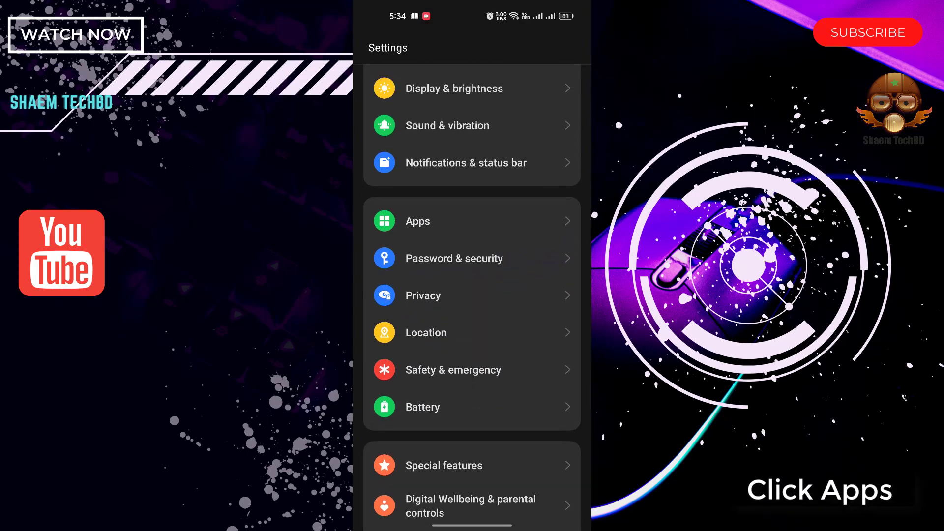
{"action": "left_click", "coordinate": [436, 219]}
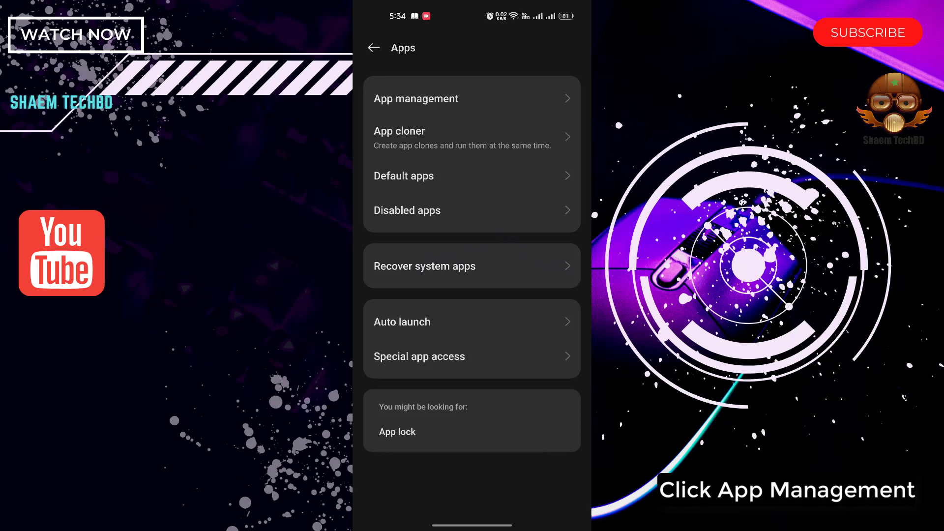
{"action": "left_click", "coordinate": [482, 101]}
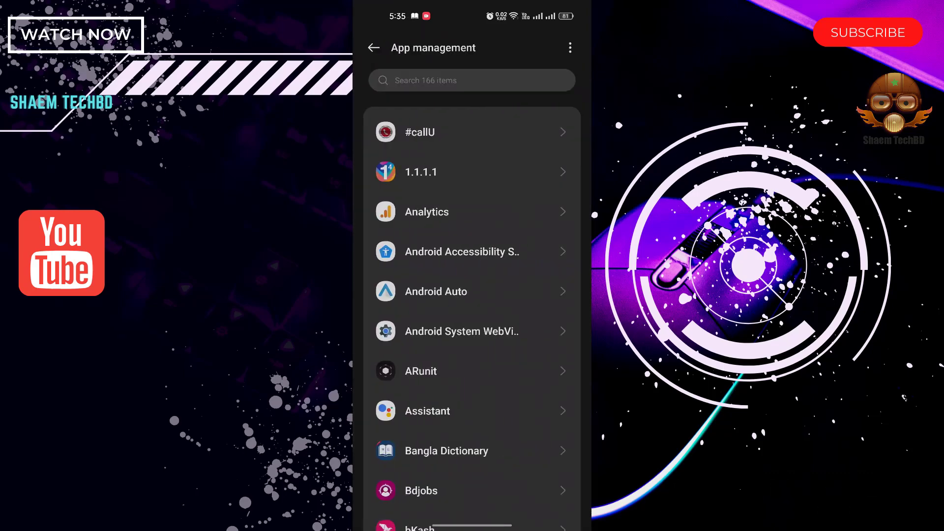
{"action": "scroll", "coordinate": [495, 301], "scroll_direction": "down", "scroll_amount": 5}
{"action": "scroll", "coordinate": [495, 301], "scroll_direction": "down", "scroll_amount": 5}
{"action": "scroll", "coordinate": [495, 301], "scroll_direction": "down", "scroll_amount": 5}
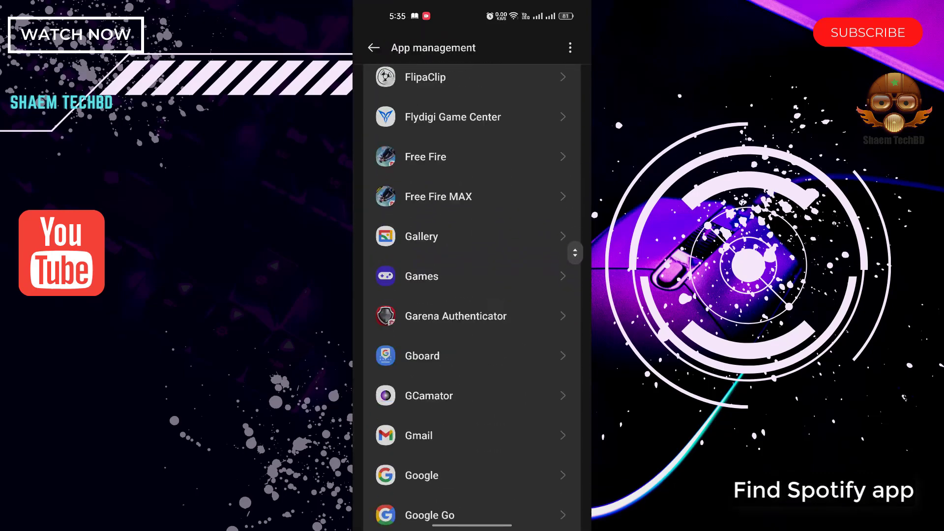
{"action": "scroll", "coordinate": [502, 310], "scroll_direction": "down", "scroll_amount": 5}
{"action": "scroll", "coordinate": [502, 309], "scroll_direction": "down", "scroll_amount": 5}
{"action": "scroll", "coordinate": [502, 310], "scroll_direction": "down", "scroll_amount": 5}
{"action": "scroll", "coordinate": [531, 270], "scroll_direction": "down", "scroll_amount": 5}
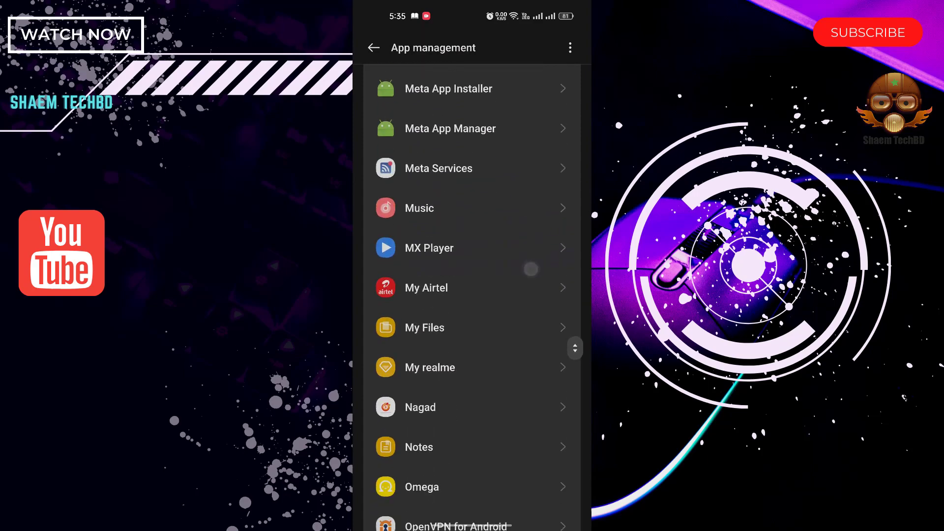
{"action": "scroll", "coordinate": [532, 269], "scroll_direction": "down", "scroll_amount": 5}
{"action": "scroll", "coordinate": [531, 265], "scroll_direction": "down", "scroll_amount": 5}
{"action": "scroll", "coordinate": [533, 269], "scroll_direction": "down", "scroll_amount": 5}
{"action": "scroll", "coordinate": [537, 278], "scroll_direction": "down", "scroll_amount": 5}
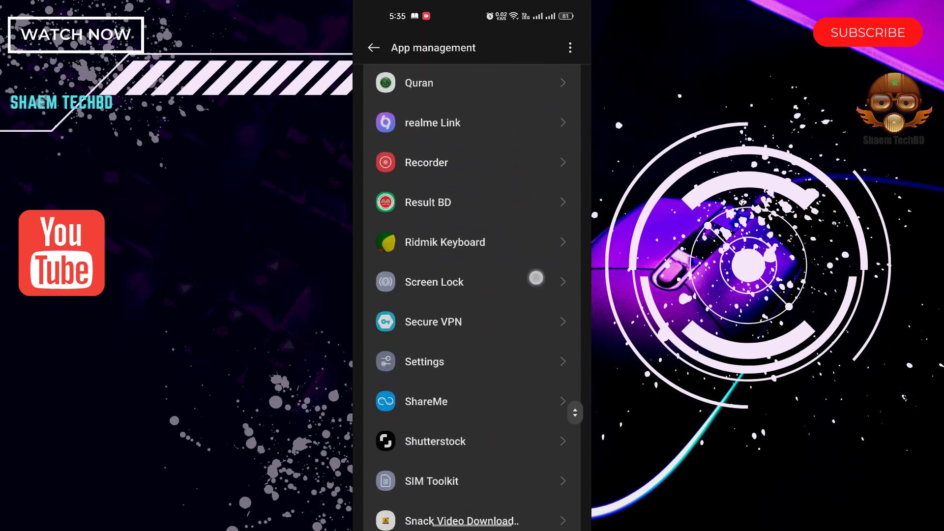
{"action": "scroll", "coordinate": [543, 250], "scroll_direction": "down", "scroll_amount": 5}
{"action": "scroll", "coordinate": [516, 296], "scroll_direction": "down", "scroll_amount": 3}
{"action": "scroll", "coordinate": [516, 295], "scroll_direction": "down", "scroll_amount": 4}
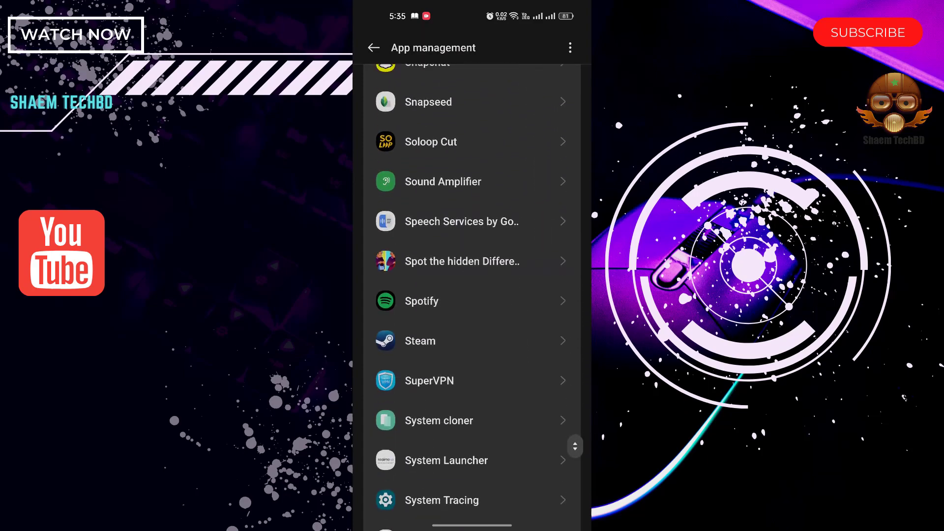
- Uninstall Spotify from its App info page and confirm the removal
{"action": "left_click", "coordinate": [422, 288]}
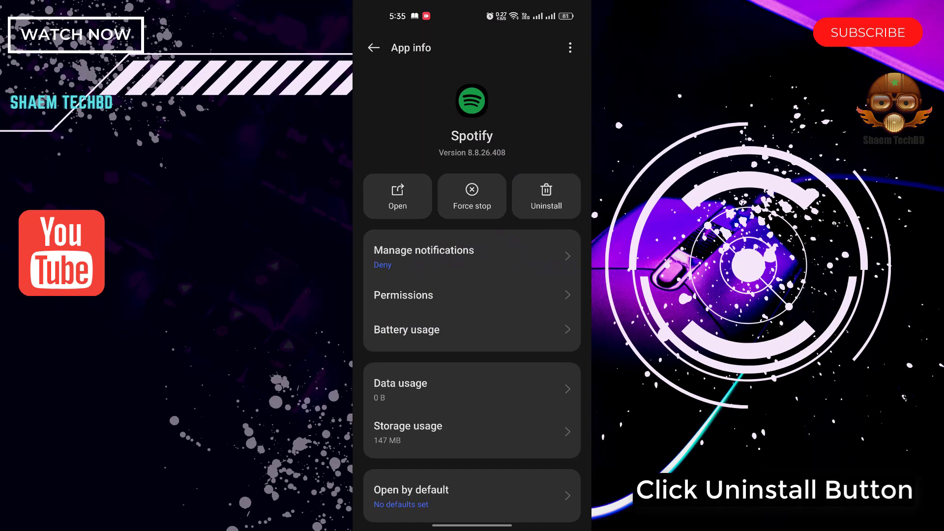
{"action": "left_click", "coordinate": [553, 185]}
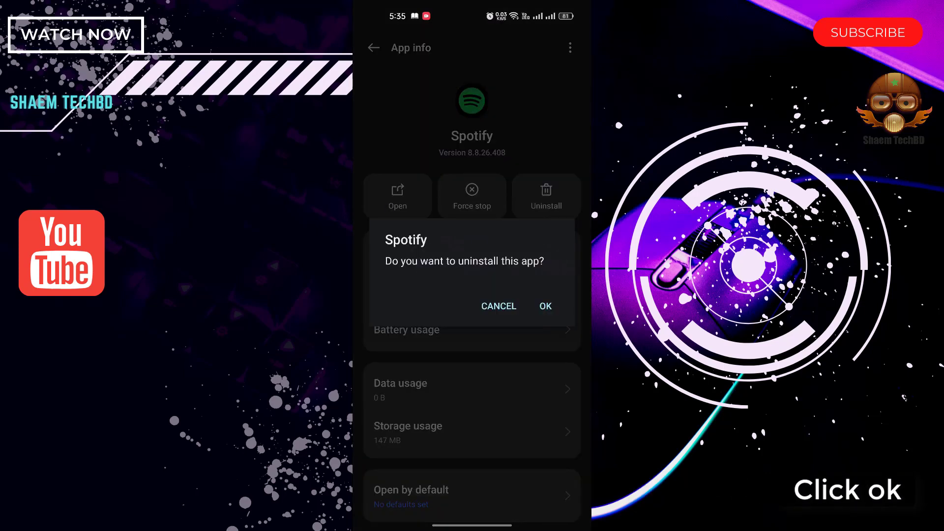
{"action": "left_click", "coordinate": [545, 302]}
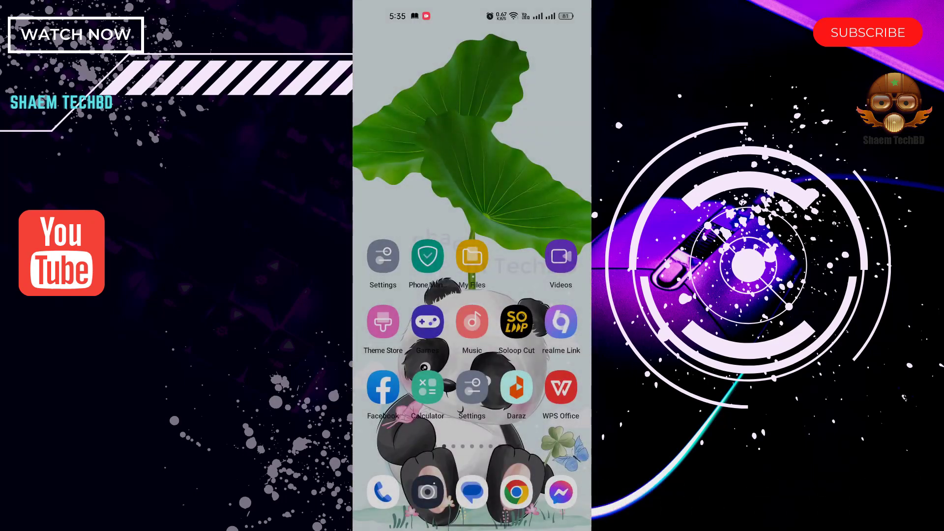
{"action": "left_click_drag", "start_coordinate": [512, 347], "coordinate": [511, 185]}
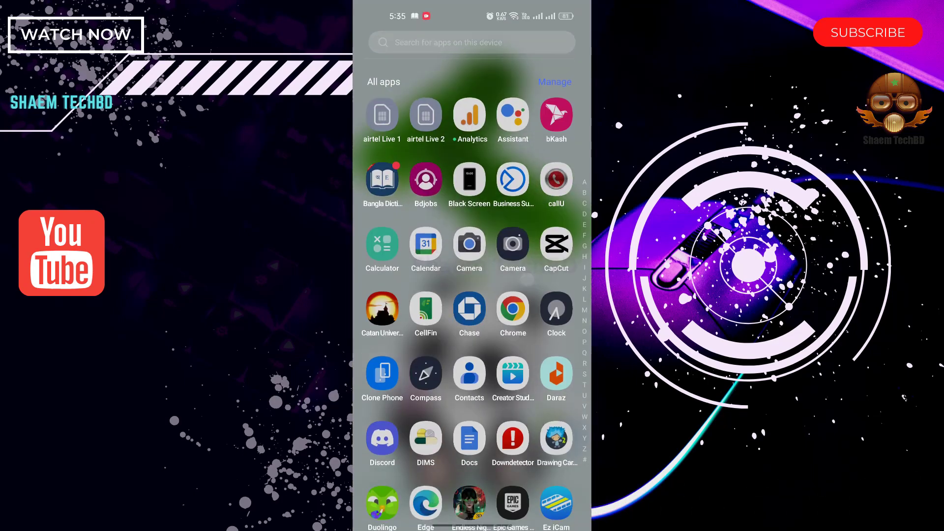
{"action": "left_click_drag", "start_coordinate": [514, 344], "coordinate": [524, 292]}
{"action": "scroll", "coordinate": [507, 312], "scroll_direction": "down", "scroll_amount": 7}
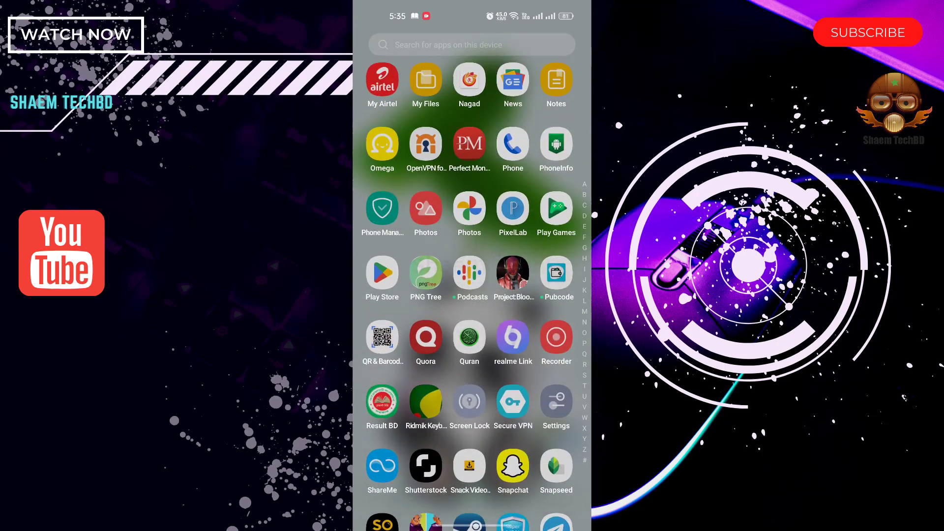
- Search Play Store for spotify and attempt Install, landing on a 'Something went wrong' error
{"action": "left_click", "coordinate": [373, 265]}
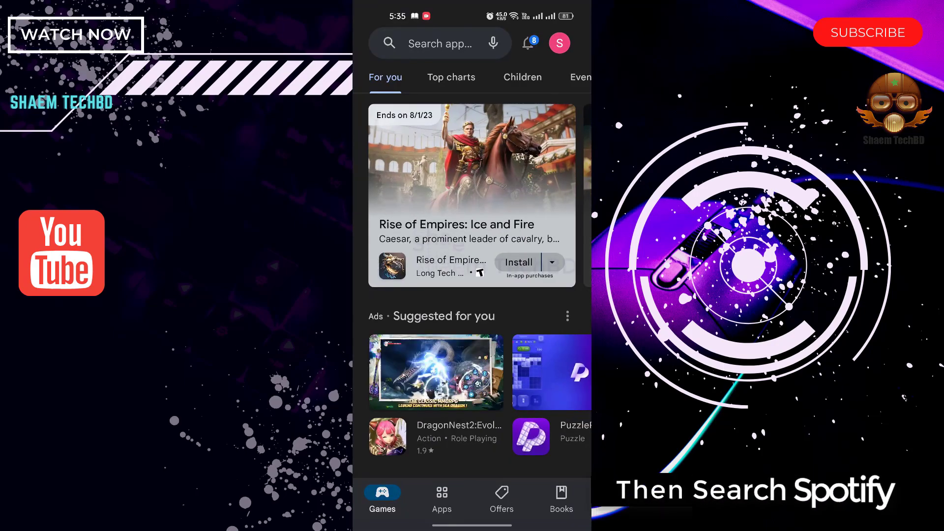
{"action": "left_click", "coordinate": [446, 44]}
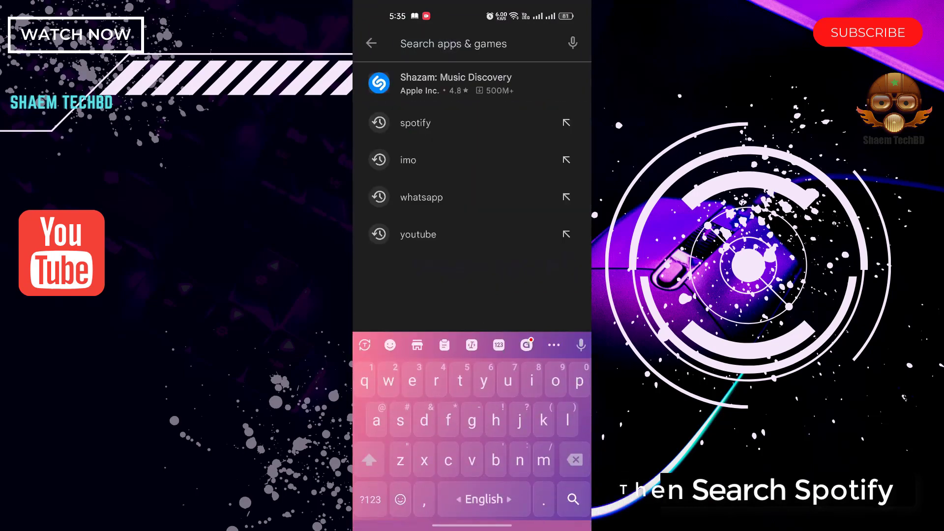
{"action": "left_click", "coordinate": [442, 123]}
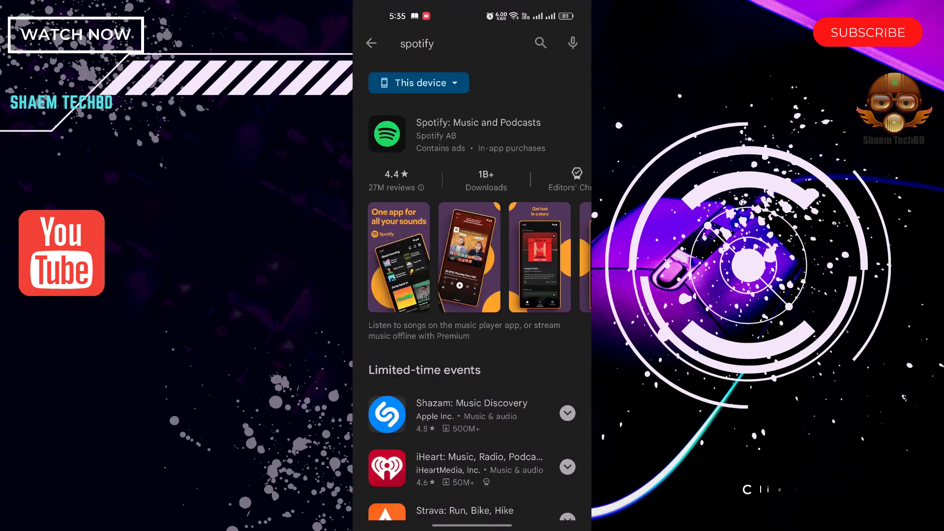
{"action": "left_click", "coordinate": [472, 131]}
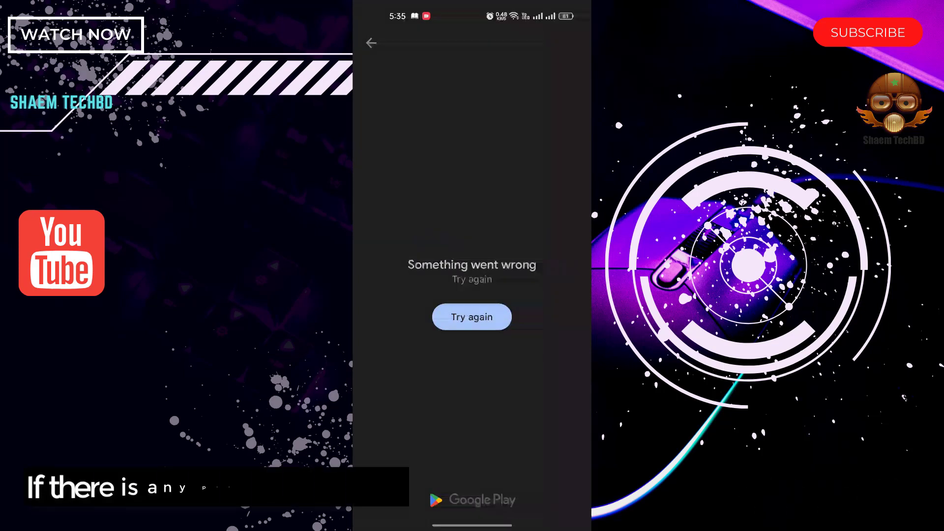
- Swipe away the Play Store, Settings and Chrome cards from Recents
{"action": "left_click_drag", "start_coordinate": [472, 526], "coordinate": [472, 332]}
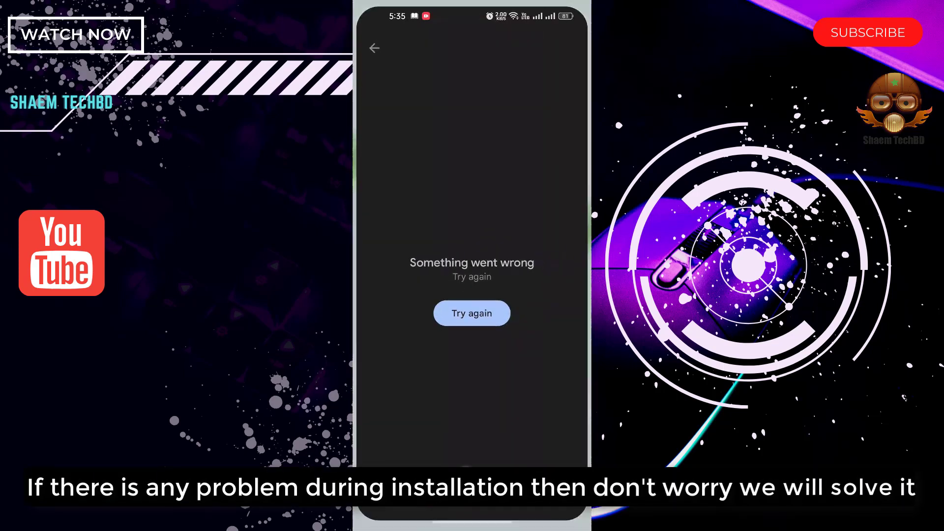
{"action": "left_click_drag", "start_coordinate": [473, 280], "coordinate": [472, 59]}
{"action": "left_click_drag", "start_coordinate": [472, 280], "coordinate": [472, 59]}
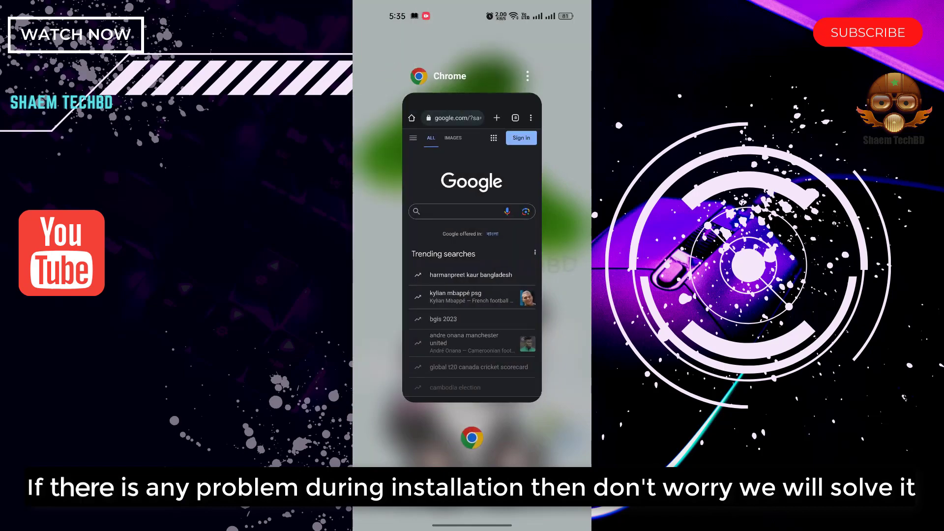
{"action": "left_click_drag", "start_coordinate": [472, 280], "coordinate": [473, 59]}
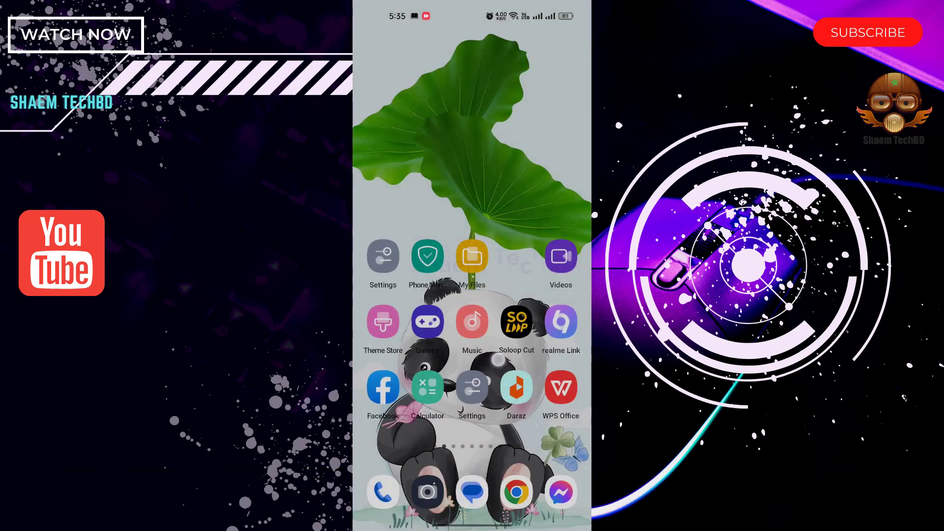
{"action": "left_click_drag", "start_coordinate": [472, 443], "coordinate": [472, 185]}
{"action": "left_click_drag", "start_coordinate": [472, 405], "coordinate": [472, 185]}
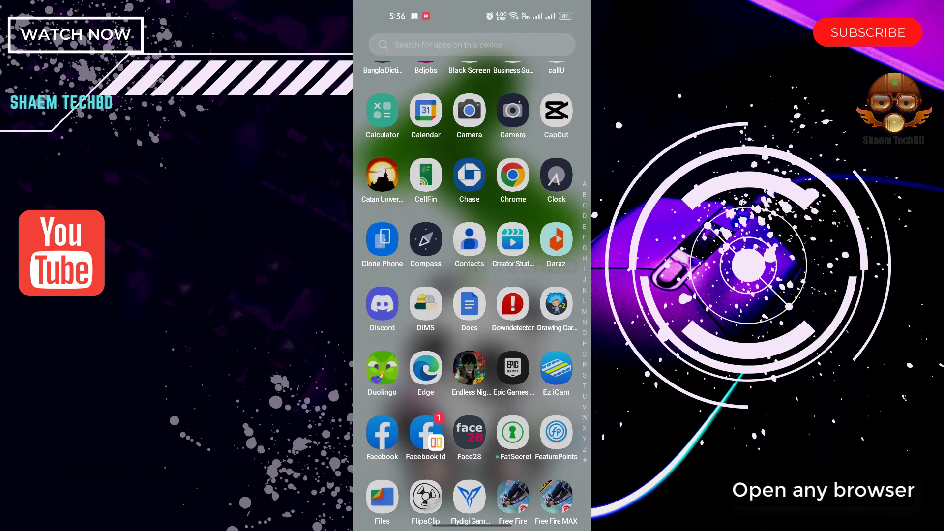
- Google 'spotify apk' in Chrome and land on APKPure's Spotify page
{"action": "left_click", "coordinate": [513, 175]}
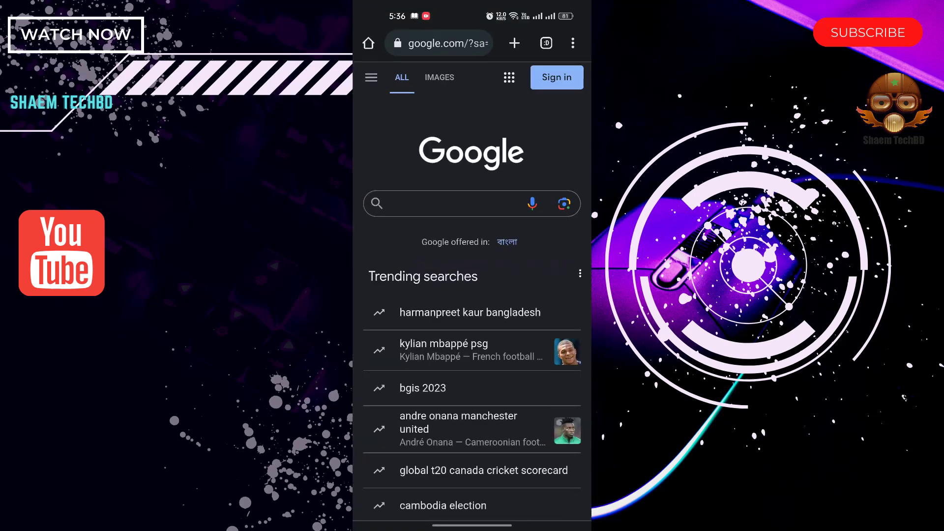
{"action": "left_click", "coordinate": [451, 204]}
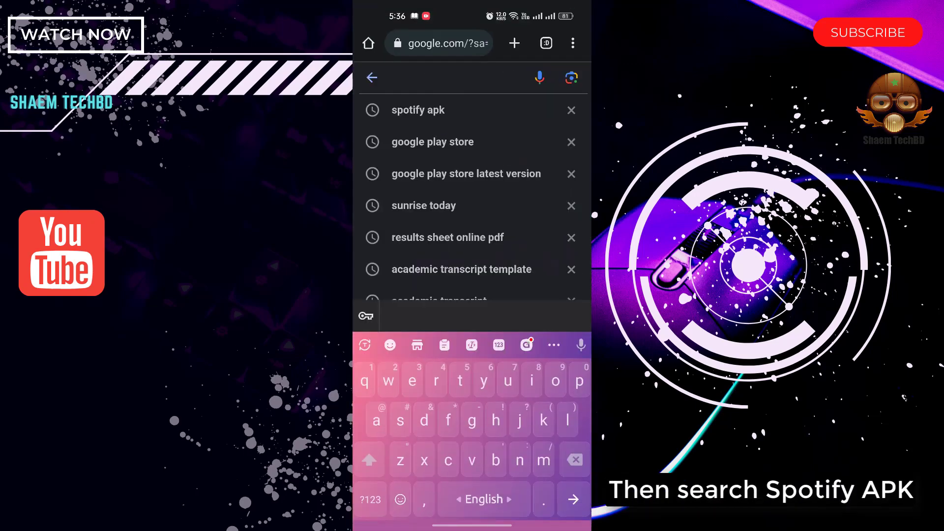
{"action": "left_click", "coordinate": [419, 109]}
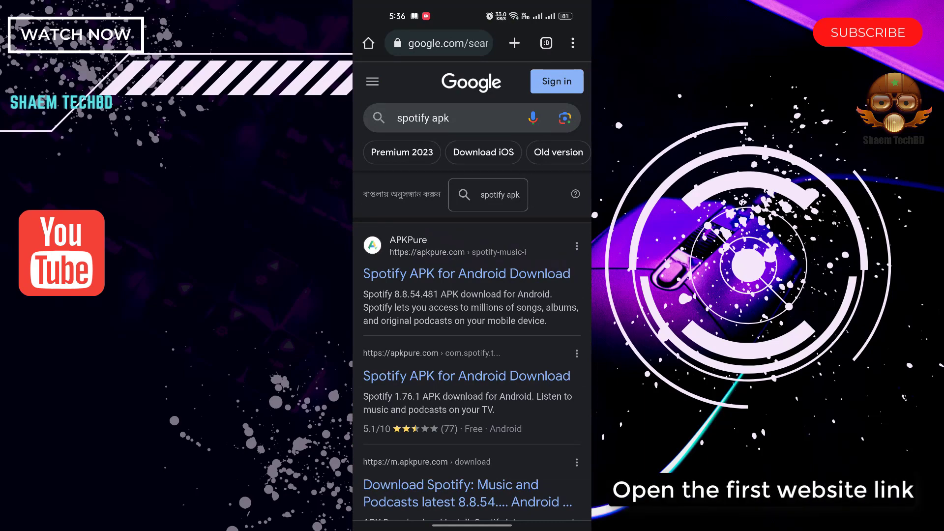
{"action": "left_click", "coordinate": [466, 273]}
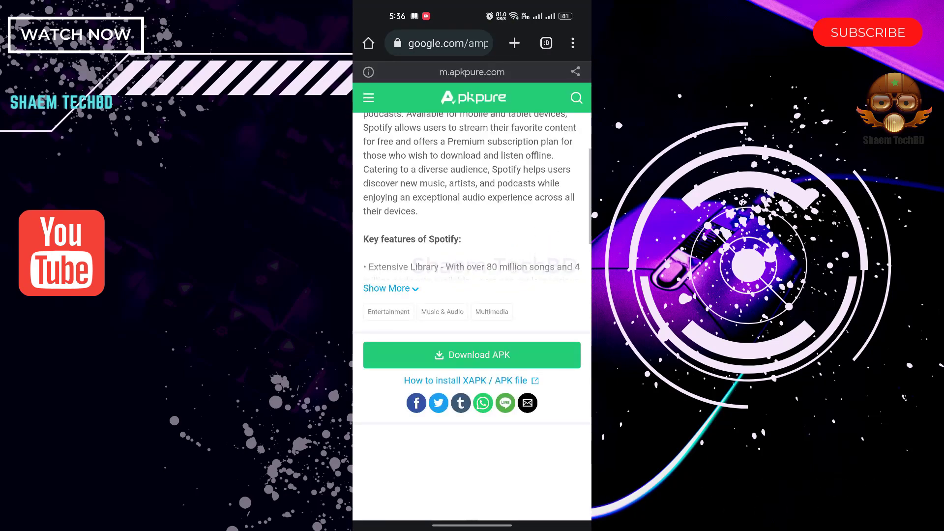
{"action": "scroll", "coordinate": [472, 317], "scroll_direction": "up", "scroll_amount": 2}
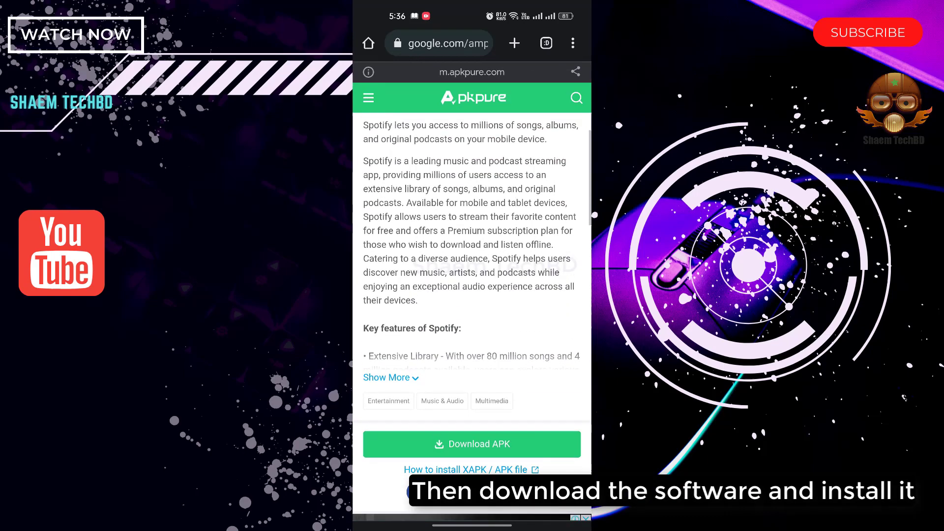
{"action": "scroll", "coordinate": [472, 318], "scroll_direction": "up", "scroll_amount": 5}
{"action": "scroll", "coordinate": [472, 317], "scroll_direction": "up", "scroll_amount": 3}
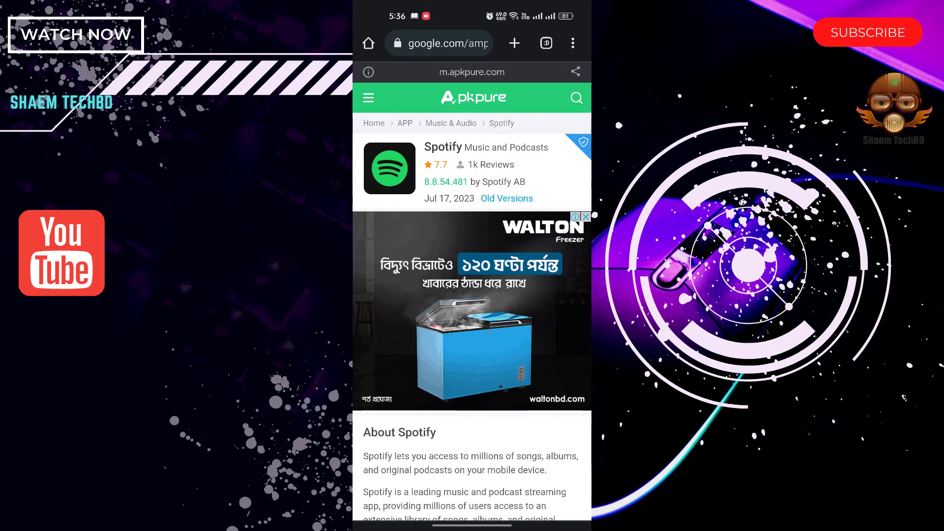
{"action": "scroll", "coordinate": [473, 317], "scroll_direction": "down", "scroll_amount": 5}
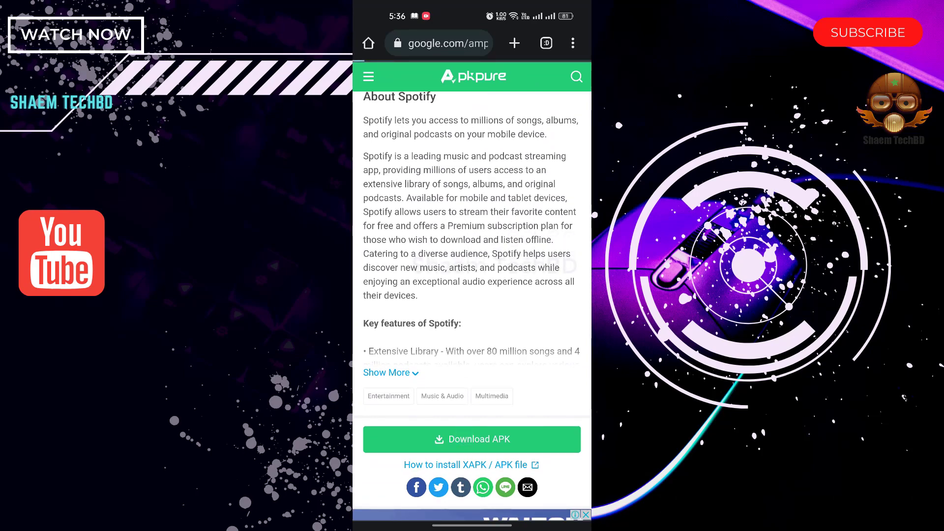
- Download the Spotify 8.8.54.481 APK from APKPure and view its progress in Chrome's downloads
{"action": "left_click", "coordinate": [472, 439]}
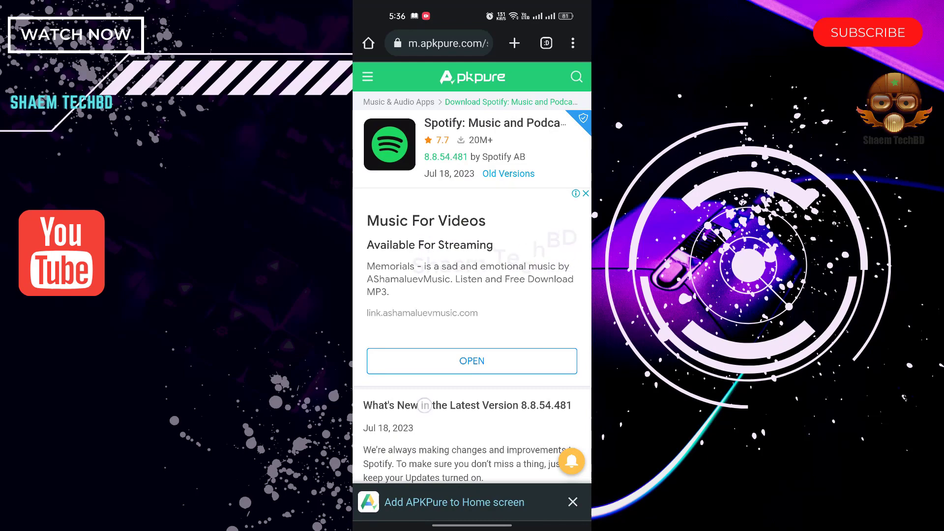
{"action": "scroll", "coordinate": [472, 295], "scroll_direction": "down", "scroll_amount": 10}
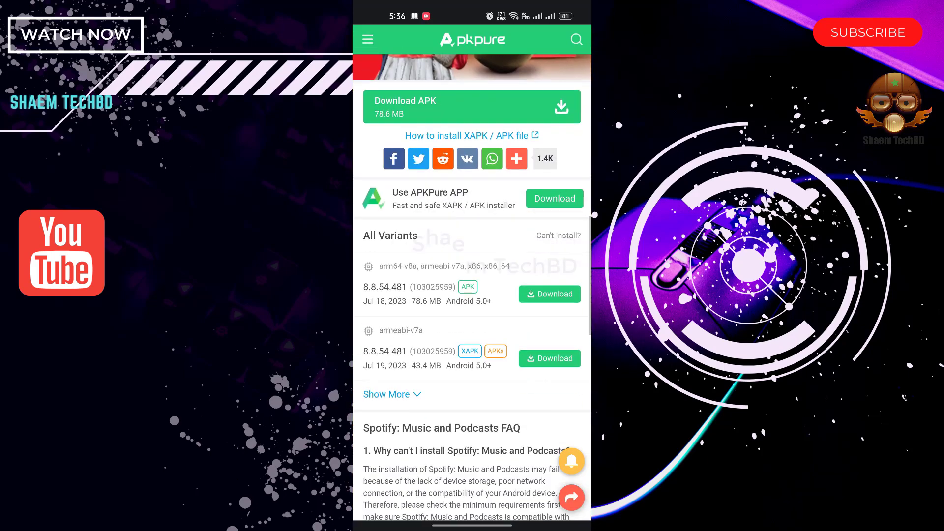
{"action": "scroll", "coordinate": [473, 296], "scroll_direction": "up", "scroll_amount": 1}
{"action": "left_click", "coordinate": [482, 142]}
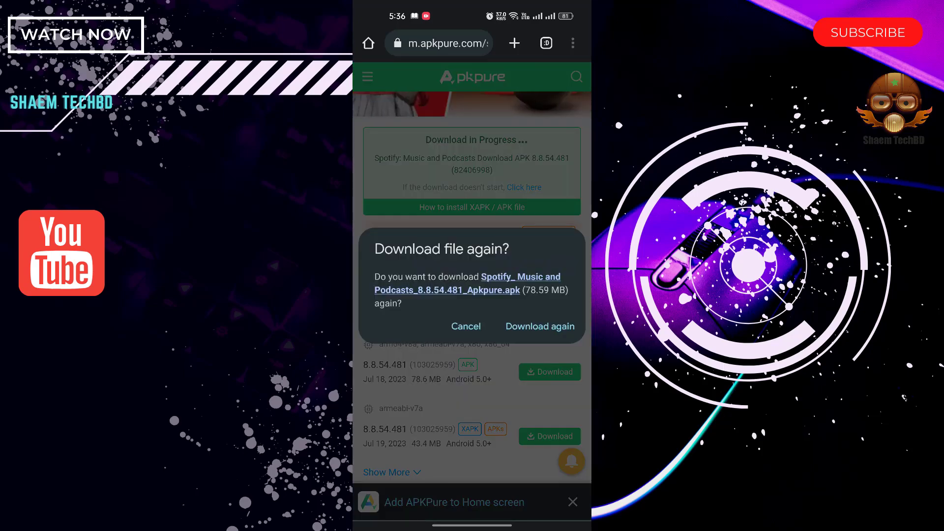
{"action": "left_click", "coordinate": [531, 320]}
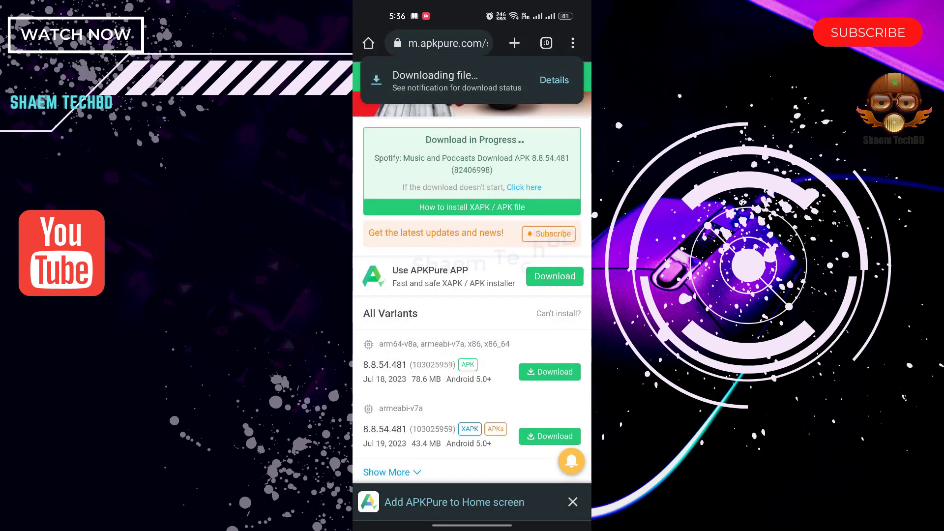
{"action": "left_click", "coordinate": [554, 80]}
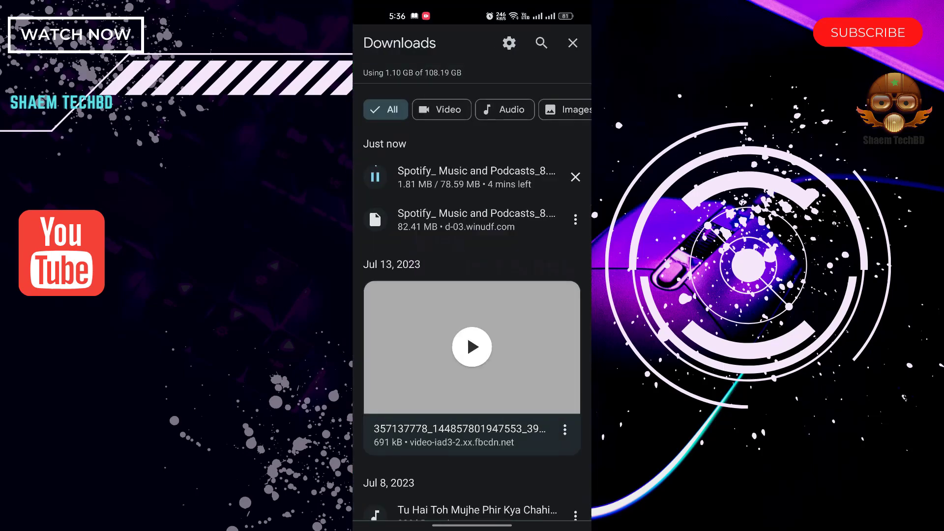
- Google 'spotify downdetector', review Downdetector's Spotify outage page, then swipe back home
{"action": "left_click", "coordinate": [545, 308]}
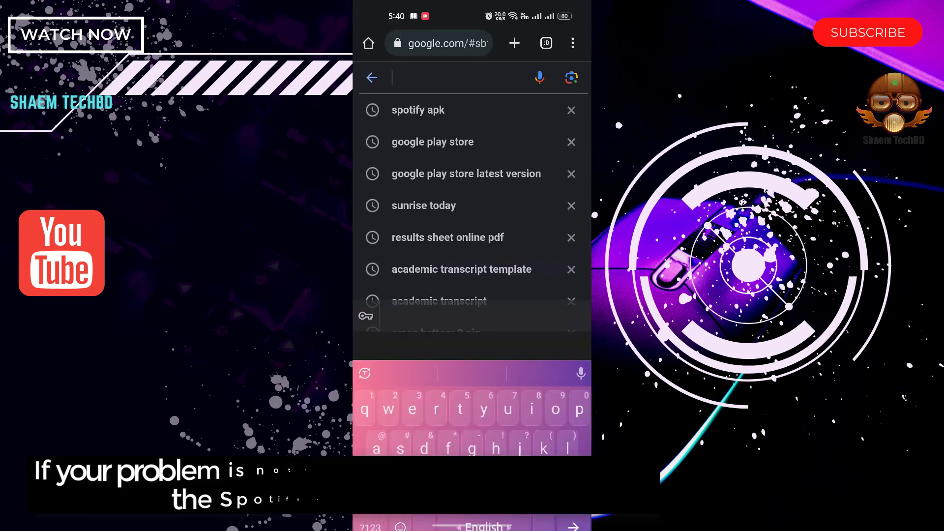
{"action": "type", "text": "spotify down"}
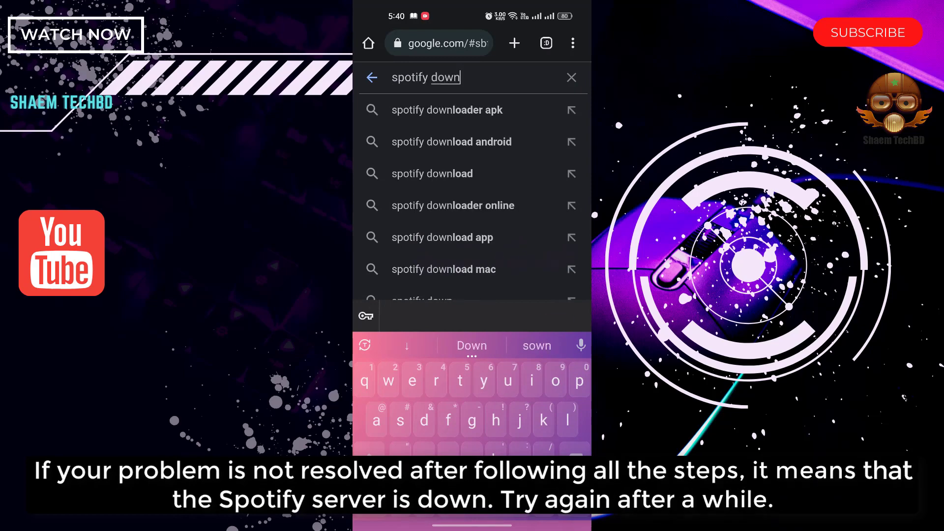
{"action": "type", "text": "dete"}
{"action": "left_click", "coordinate": [443, 109]}
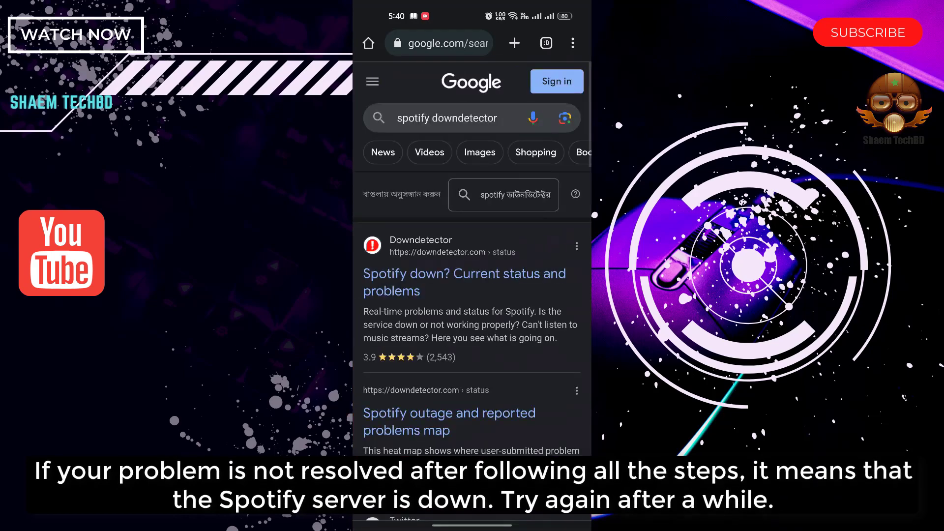
{"action": "left_click", "coordinate": [464, 275]}
{"action": "scroll", "coordinate": [472, 295], "scroll_direction": "down", "scroll_amount": 2}
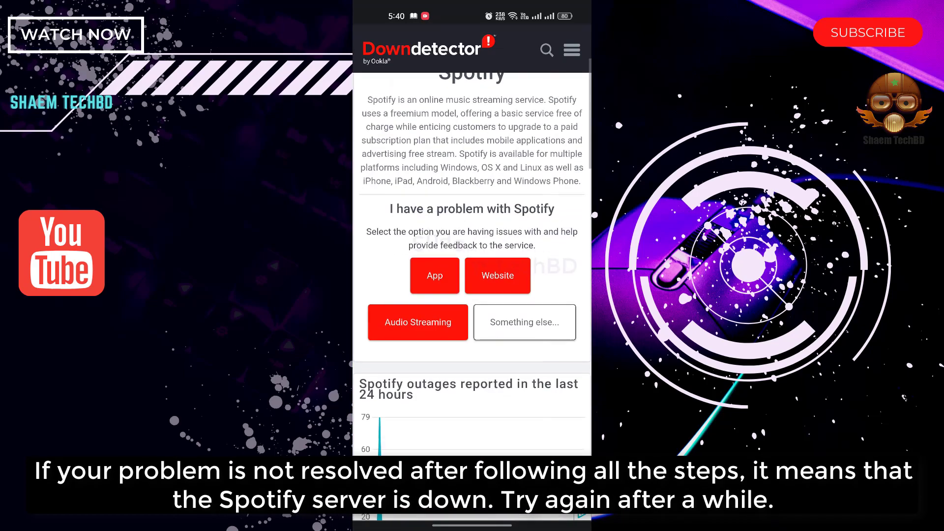
{"action": "scroll", "coordinate": [473, 295], "scroll_direction": "down", "scroll_amount": 4}
{"action": "scroll", "coordinate": [473, 295], "scroll_direction": "down", "scroll_amount": 3}
{"action": "scroll", "coordinate": [472, 295], "scroll_direction": "up", "scroll_amount": 3}
{"action": "scroll", "coordinate": [472, 295], "scroll_direction": "down", "scroll_amount": 5}
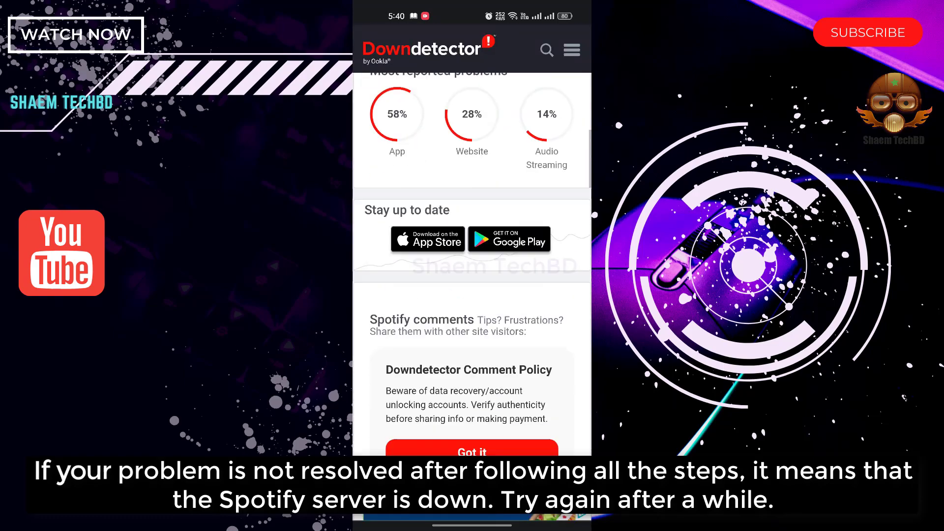
{"action": "scroll", "coordinate": [472, 295], "scroll_direction": "down", "scroll_amount": 5}
{"action": "scroll", "coordinate": [471, 295], "scroll_direction": "down", "scroll_amount": 5}
{"action": "scroll", "coordinate": [472, 296], "scroll_direction": "down", "scroll_amount": 5}
{"action": "scroll", "coordinate": [472, 295], "scroll_direction": "down", "scroll_amount": 5}
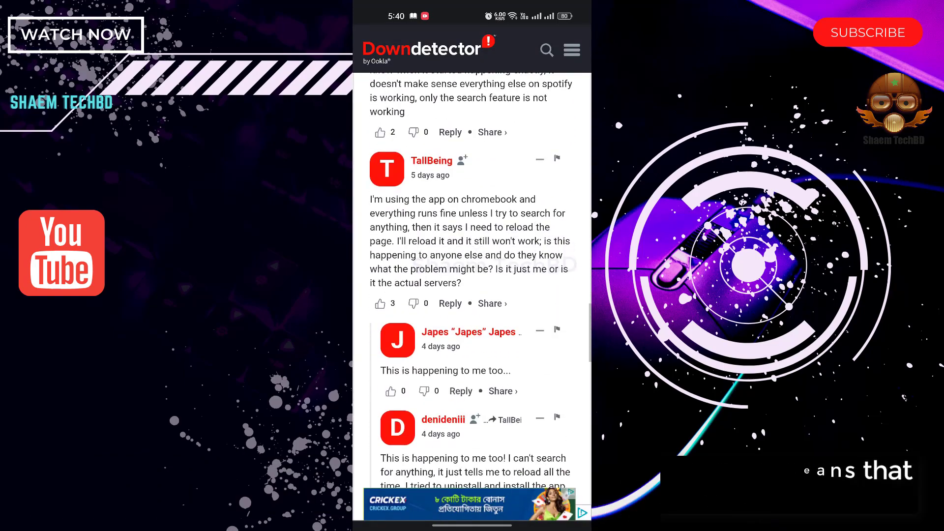
{"action": "scroll", "coordinate": [472, 295], "scroll_direction": "down", "scroll_amount": 5}
{"action": "left_click_drag", "start_coordinate": [472, 480], "coordinate": [472, 295]}
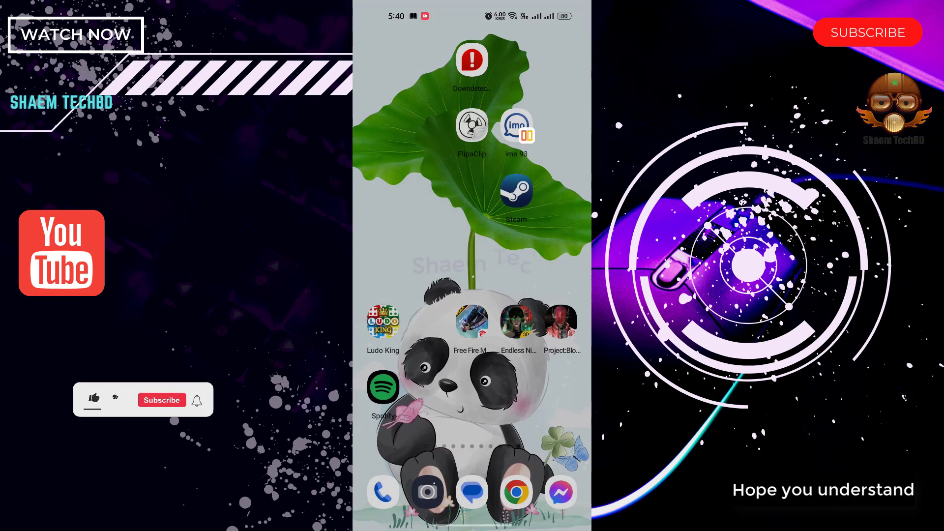